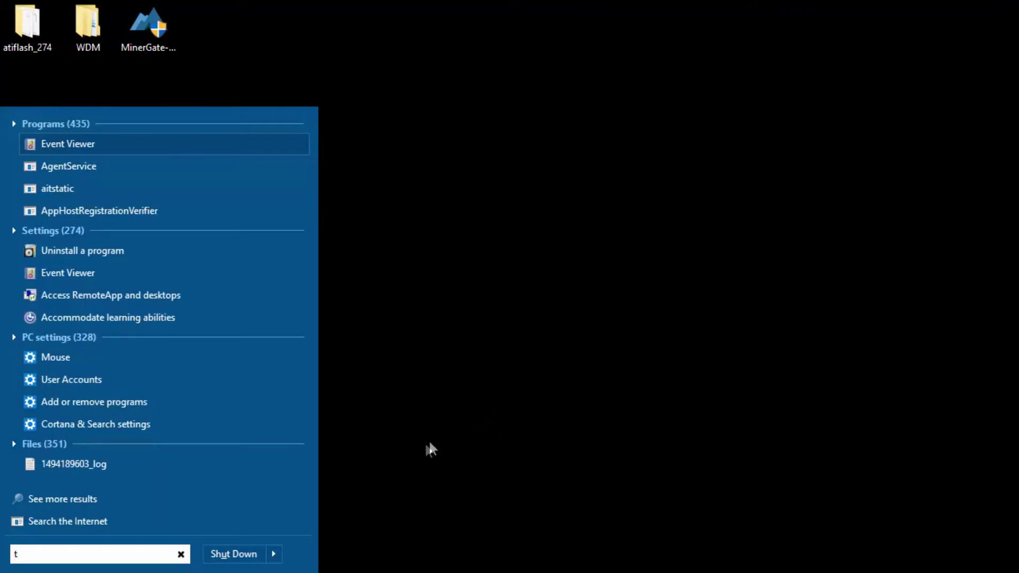
# - Search the Start Menu for 'task scheduler' and launch Task Scheduler
pyautogui.click(93, 554)
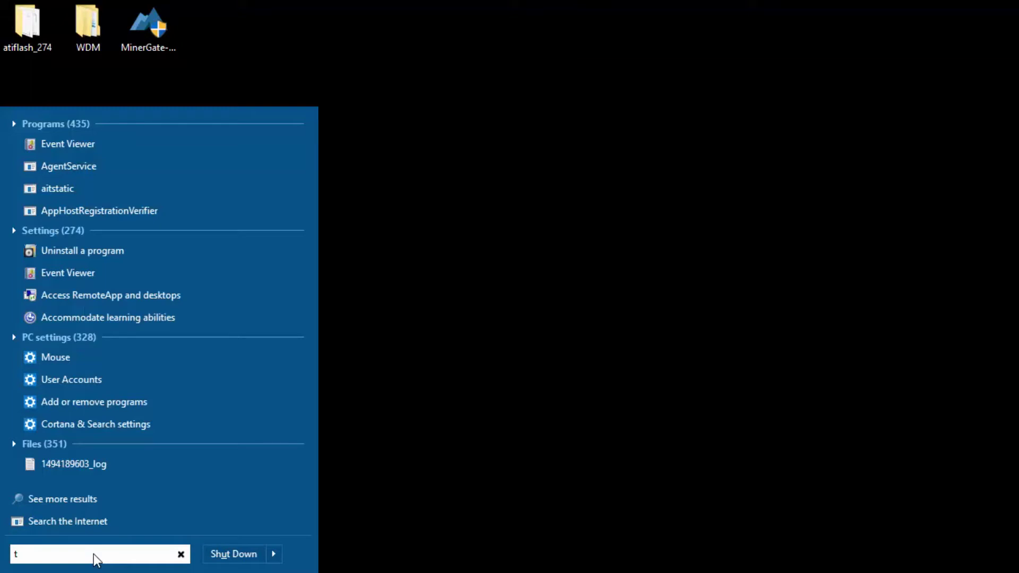
pyautogui.write('t')
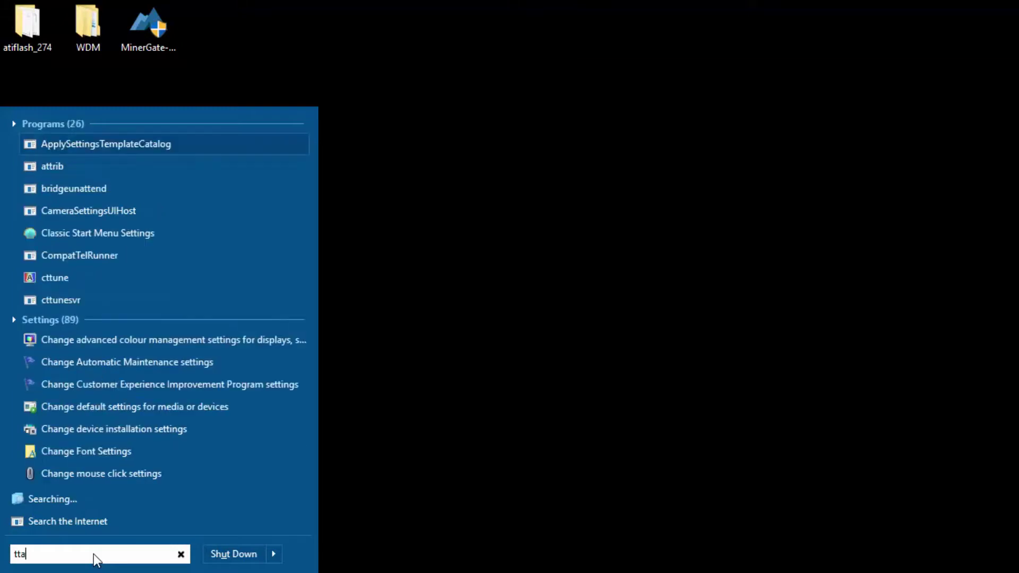
pyautogui.press('BackSpace')
pyautogui.write('ast s')
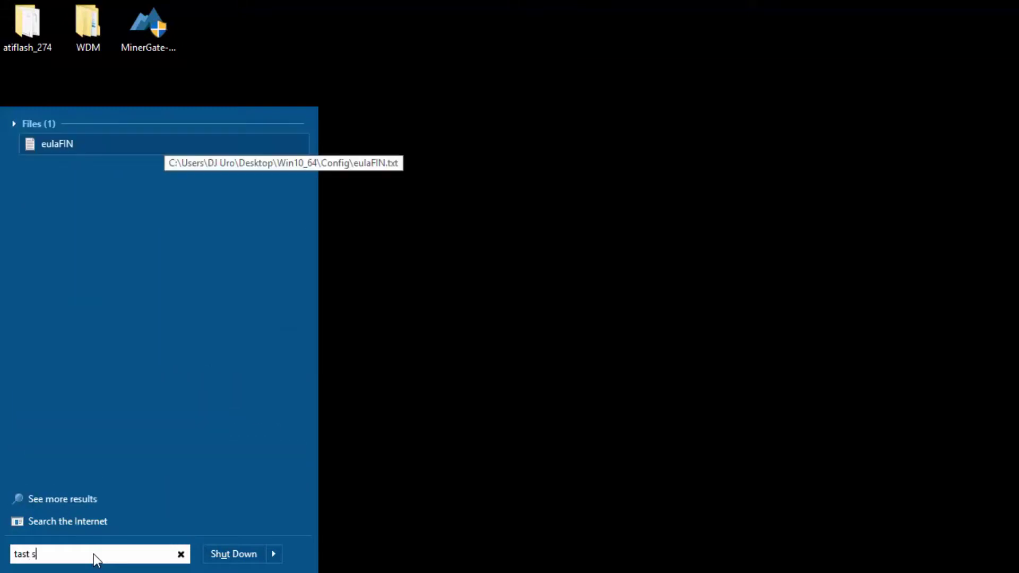
pyautogui.press('BackSpace')
pyautogui.press('BackSpace')
pyautogui.press('BackSpace')
pyautogui.write('k scheduler')
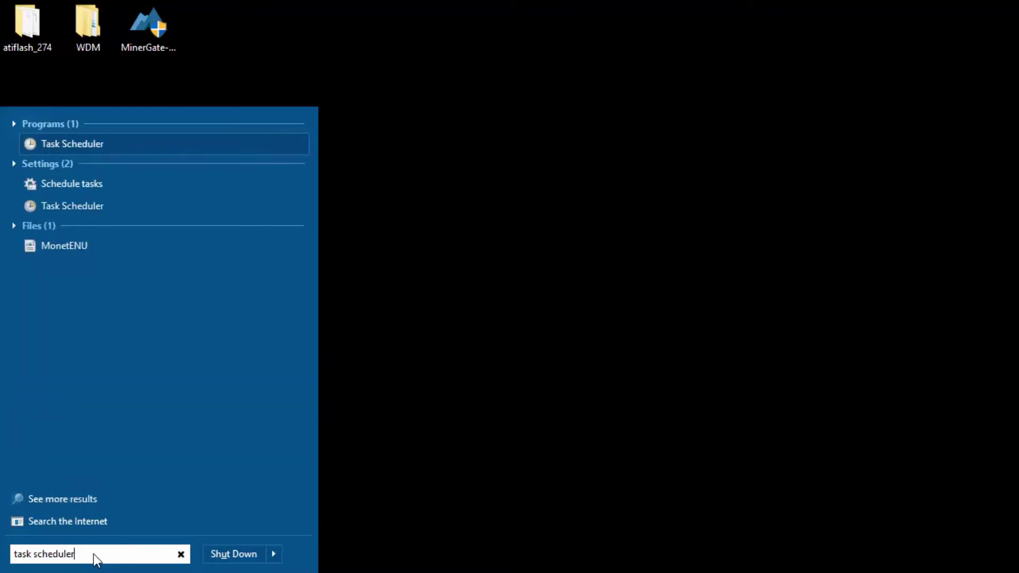
pyautogui.press('Return')
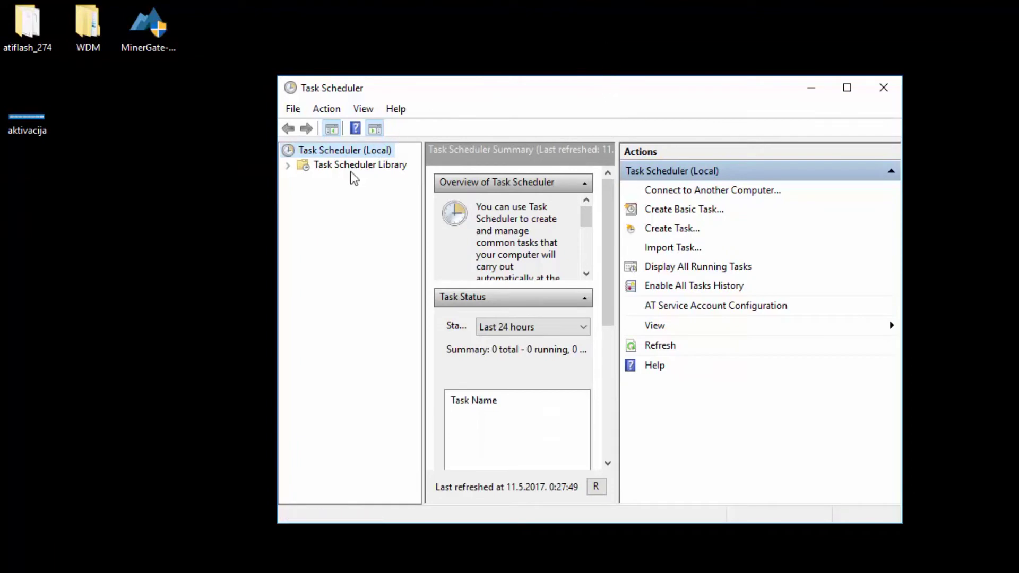
# - Select the Task Scheduler Library and begin creating a new task
pyautogui.doubleClick(355, 167)
pyautogui.click(356, 166)
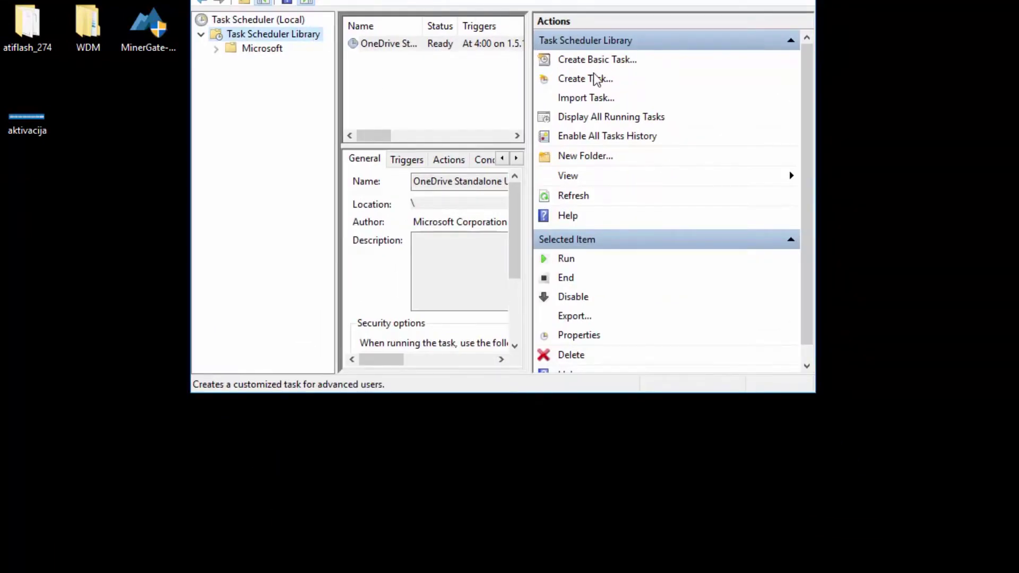
pyautogui.click(595, 80)
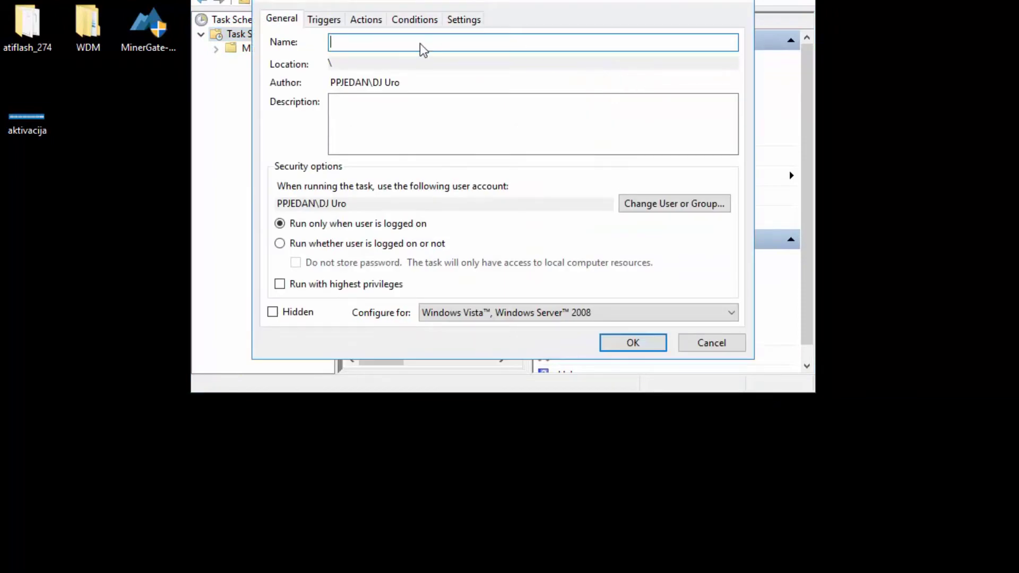
# - Name the task MinerStart, run it whether or not the user is logged on, leaving highest privileges off
pyautogui.write('MinerStart')
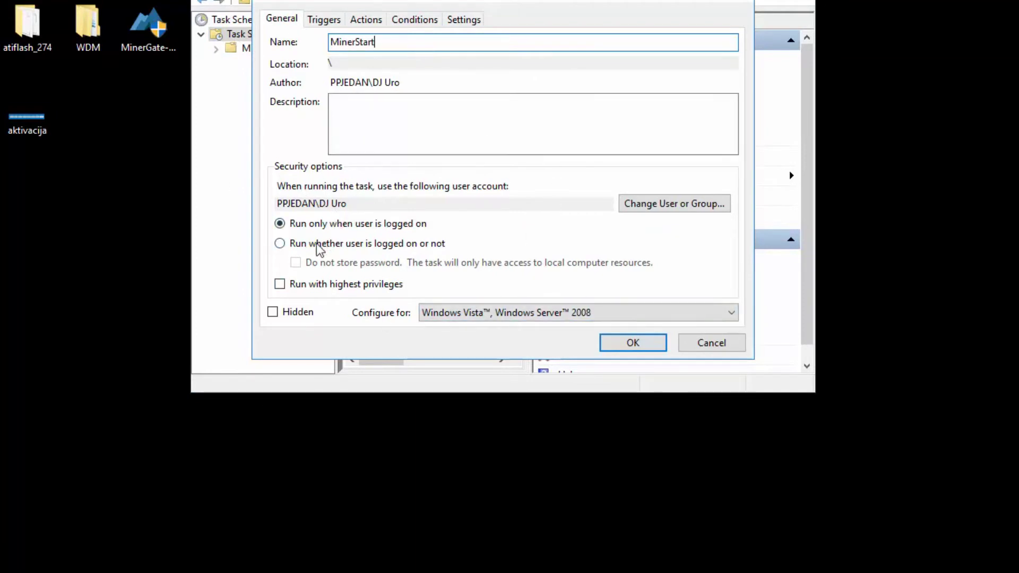
pyautogui.click(280, 244)
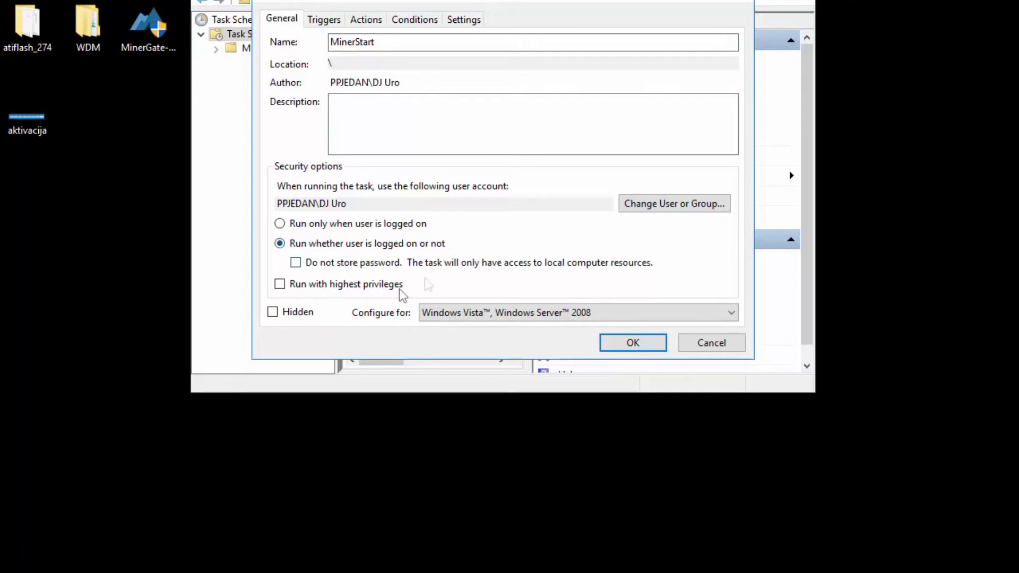
pyautogui.click(363, 288)
pyautogui.click(362, 290)
pyautogui.click(328, 23)
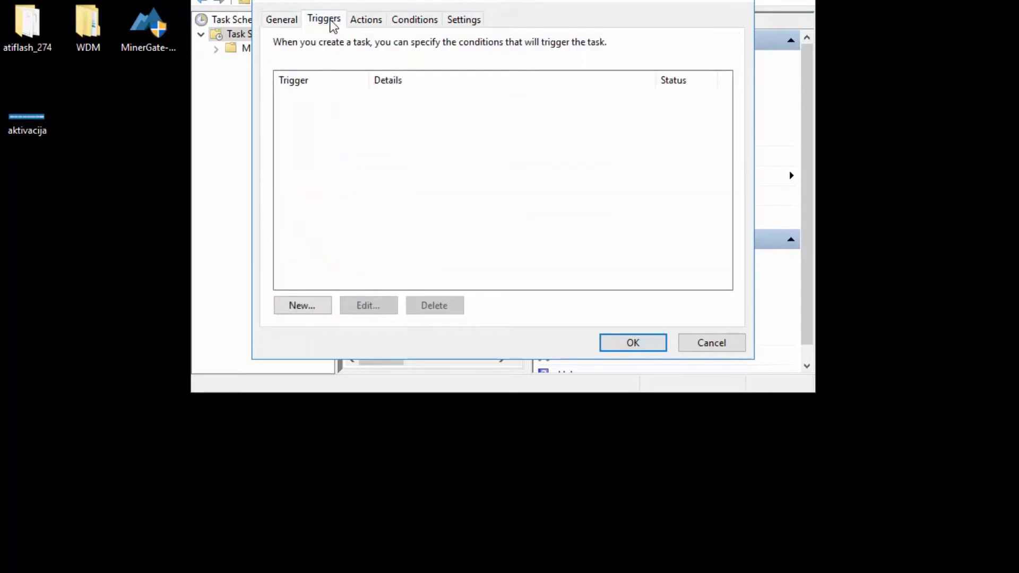
# - Add a trigger that begins MinerStart at system startup
pyautogui.click(313, 305)
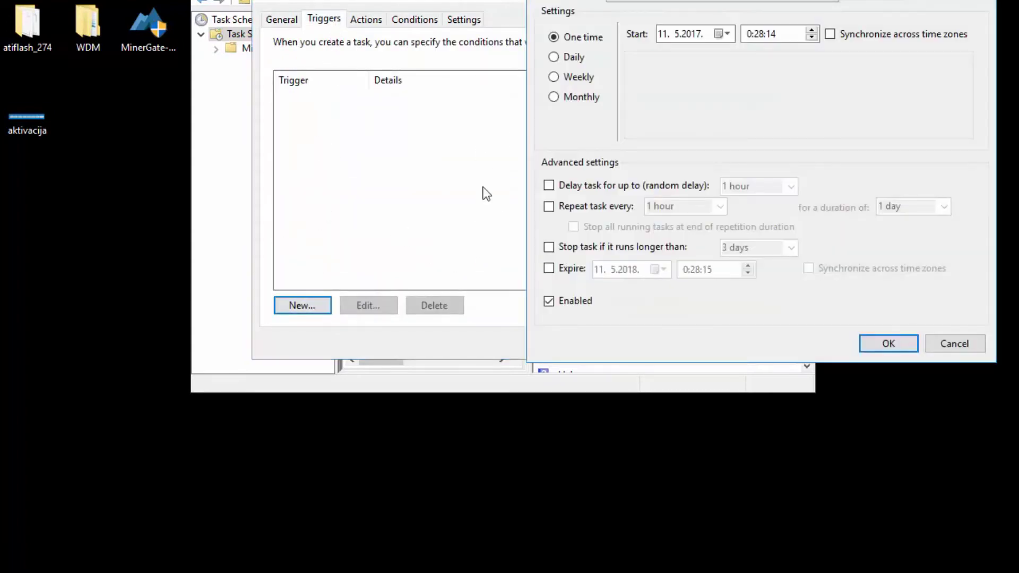
pyautogui.moveTo(659, 2); pyautogui.dragTo(371, 9)
pyautogui.click(390, 34)
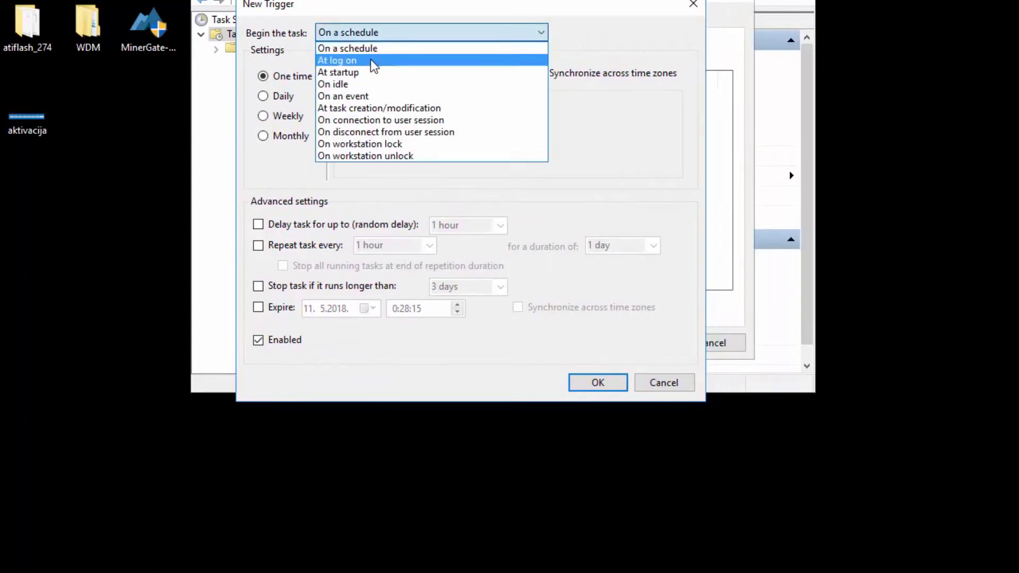
pyautogui.click(374, 63)
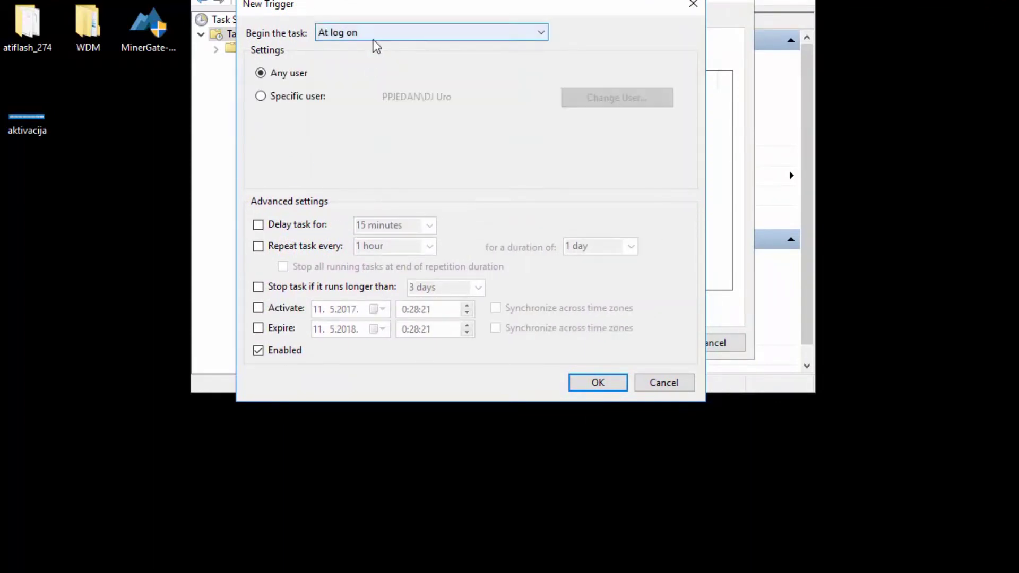
pyautogui.click(373, 36)
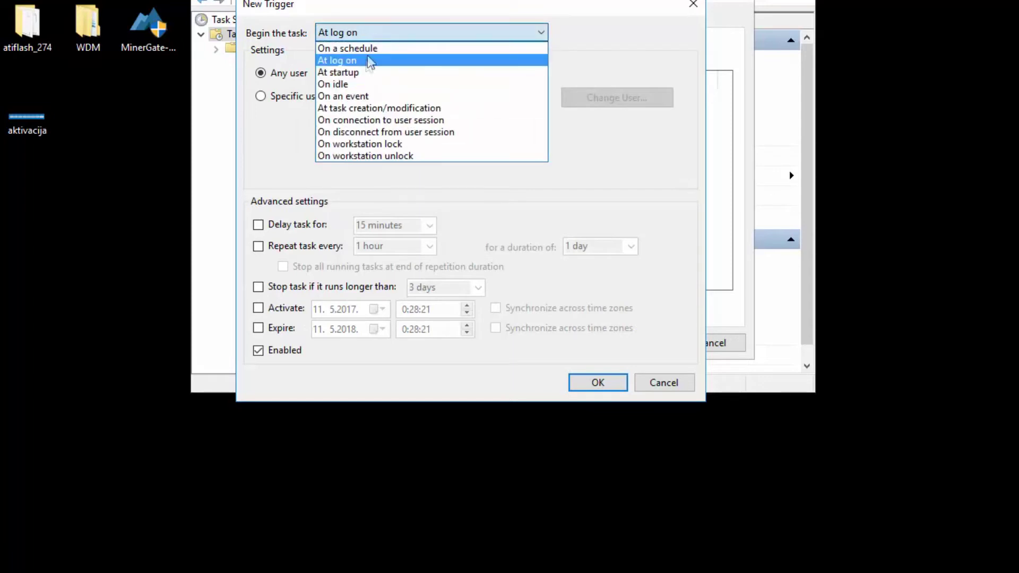
pyautogui.click(364, 71)
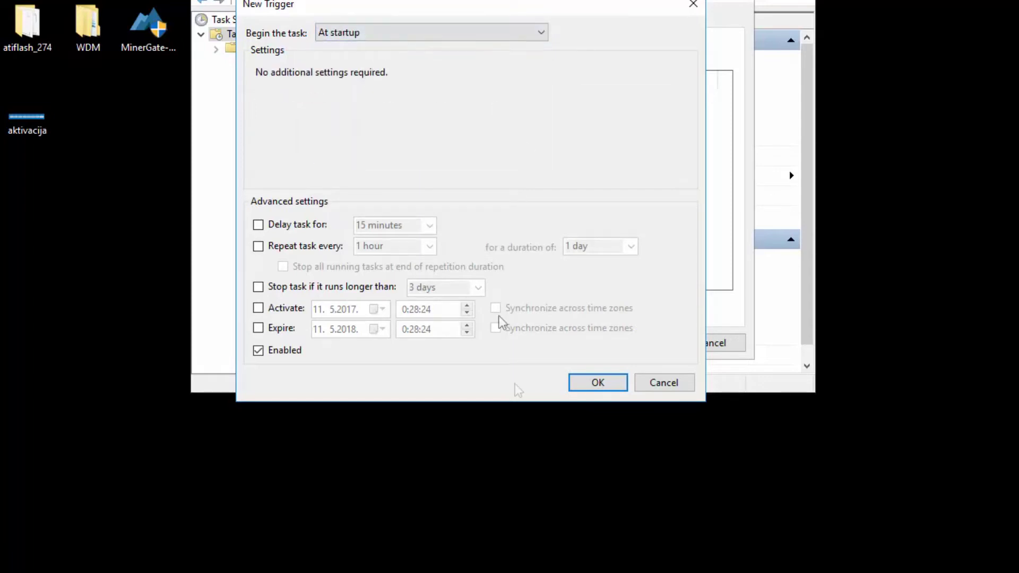
pyautogui.click(590, 387)
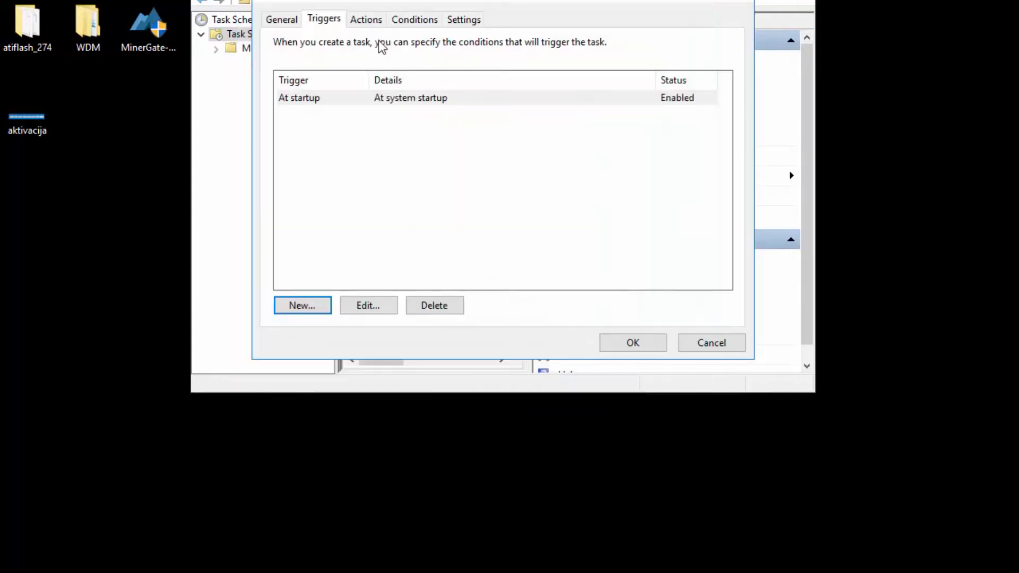
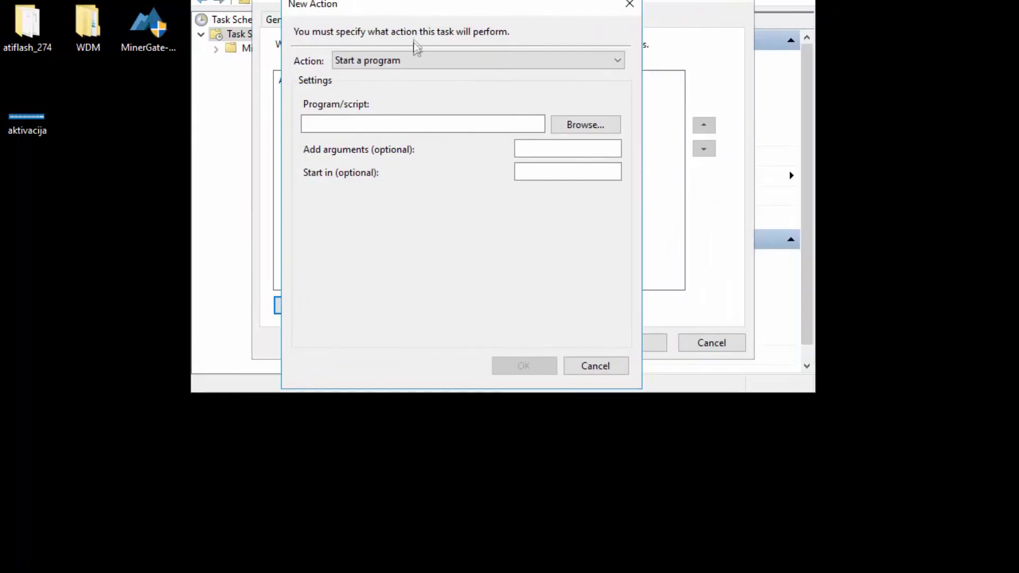
# - Set the action to run 'start - ethermine.org - pool - DUAL - (DCR)' from Desktop's Claymore's Dual Ethereum folder
pyautogui.click(574, 126)
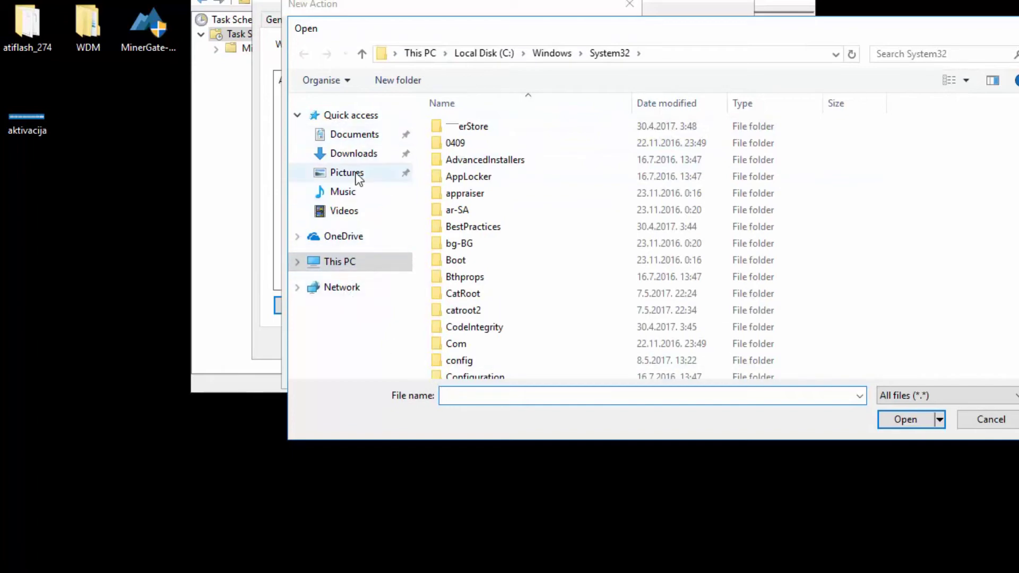
pyautogui.click(422, 52)
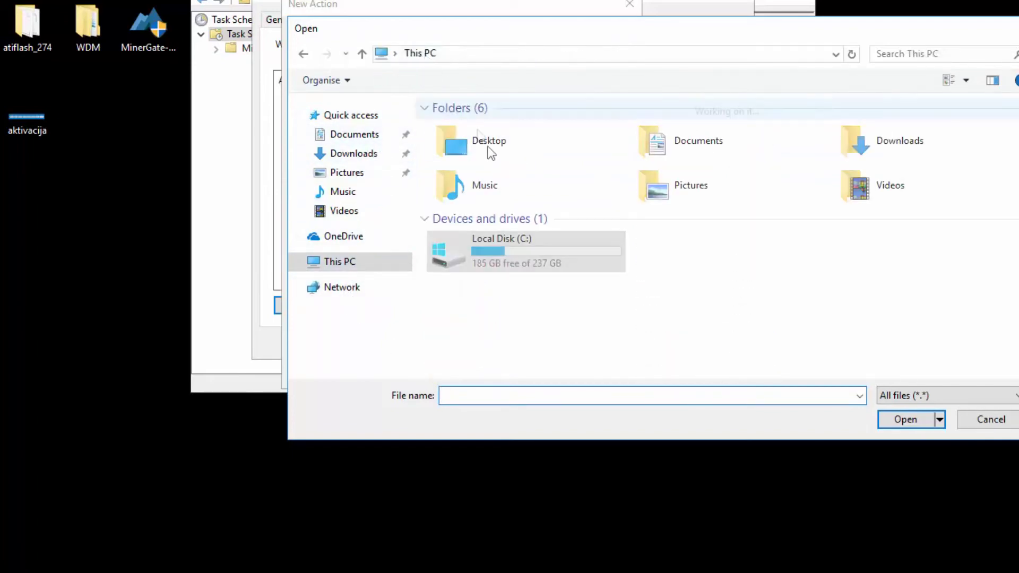
pyautogui.doubleClick(492, 151)
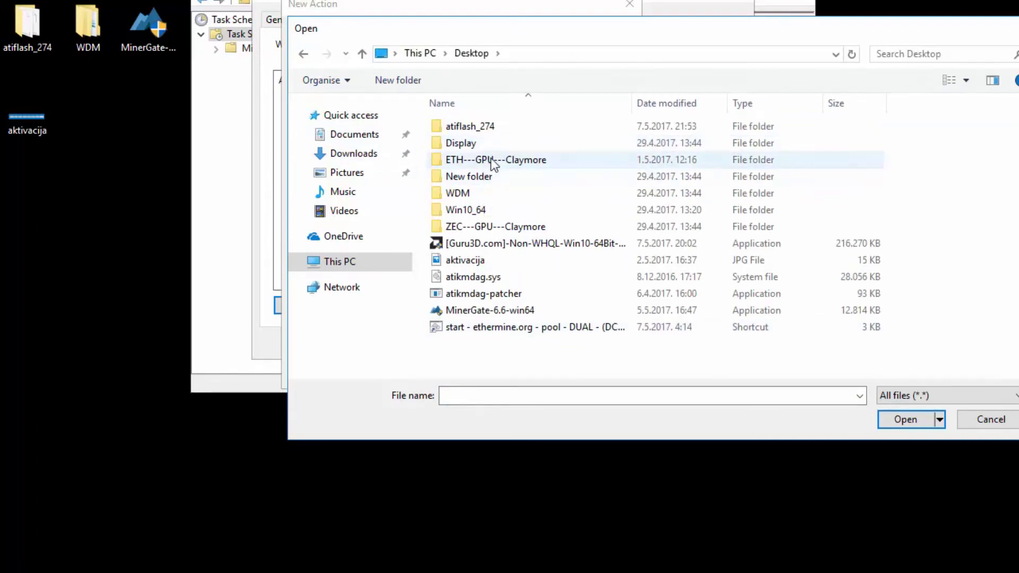
pyautogui.click(491, 160)
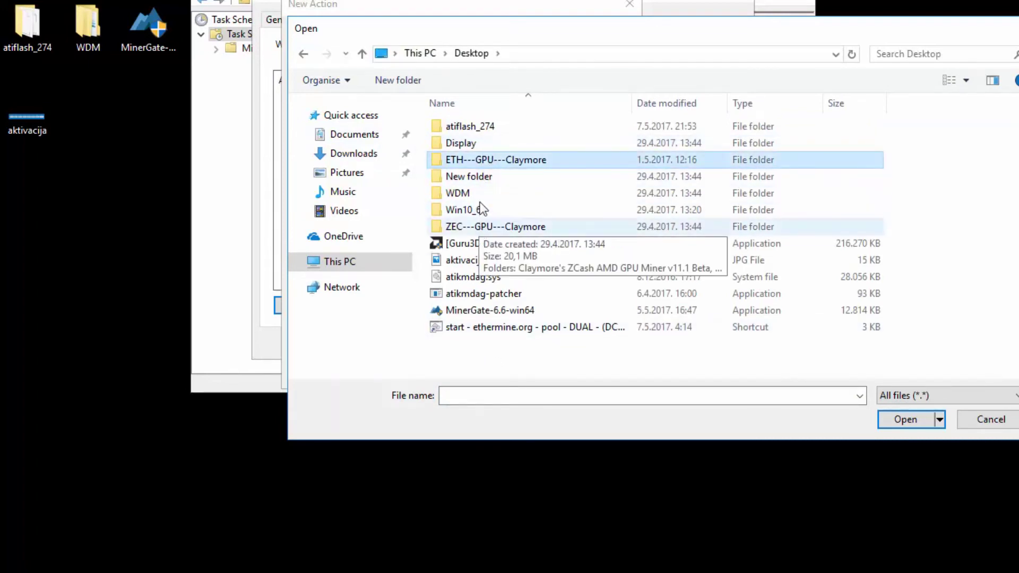
pyautogui.doubleClick(479, 159)
pyautogui.doubleClick(479, 179)
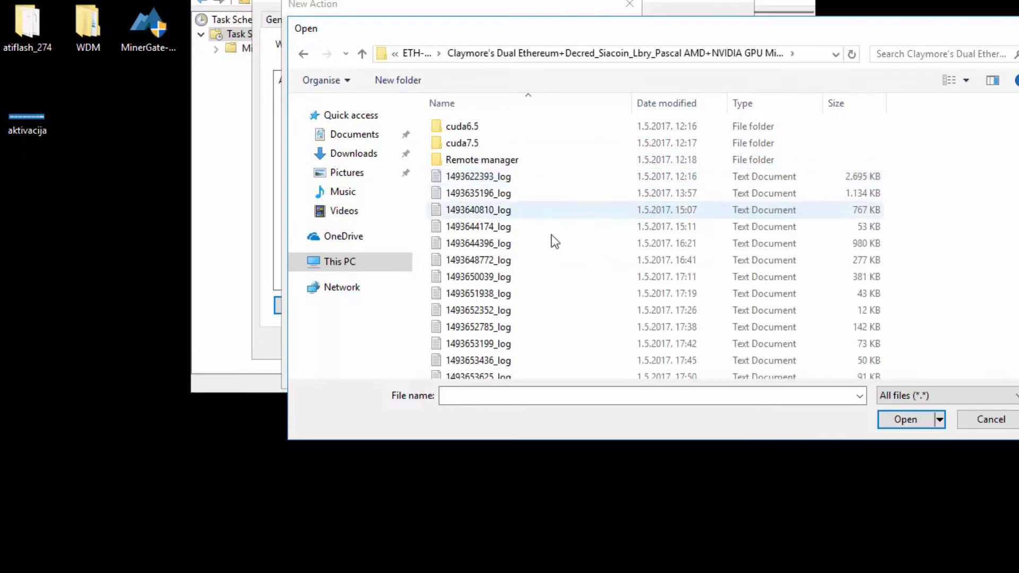
pyautogui.scroll(-5, 552, 239)
pyautogui.click(518, 305)
pyautogui.doubleClick(517, 307)
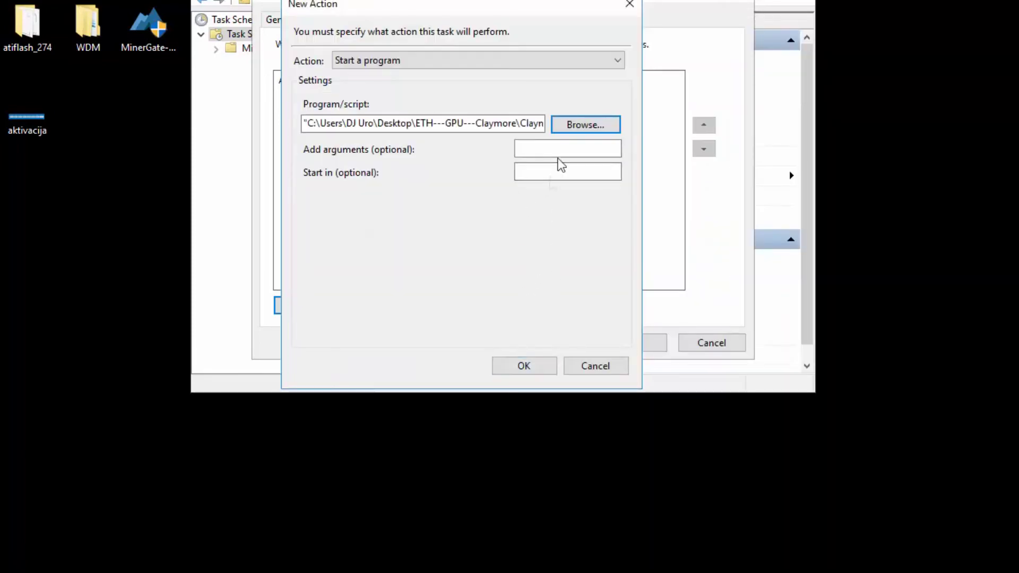
pyautogui.click(525, 366)
pyautogui.click(414, 19)
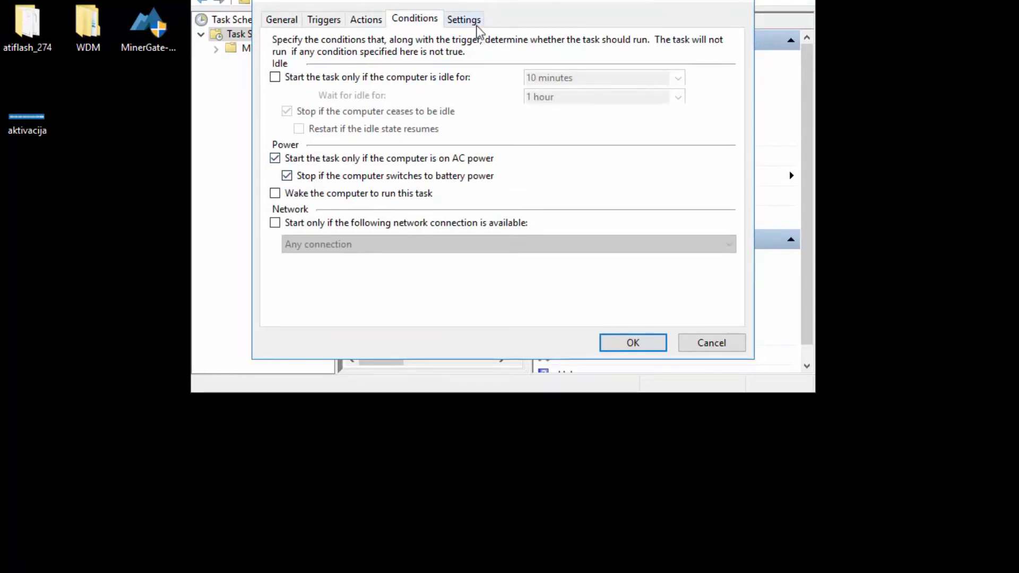
# - Disable the 3-day run limit and the force-stop option, then save the task settings
pyautogui.click(476, 24)
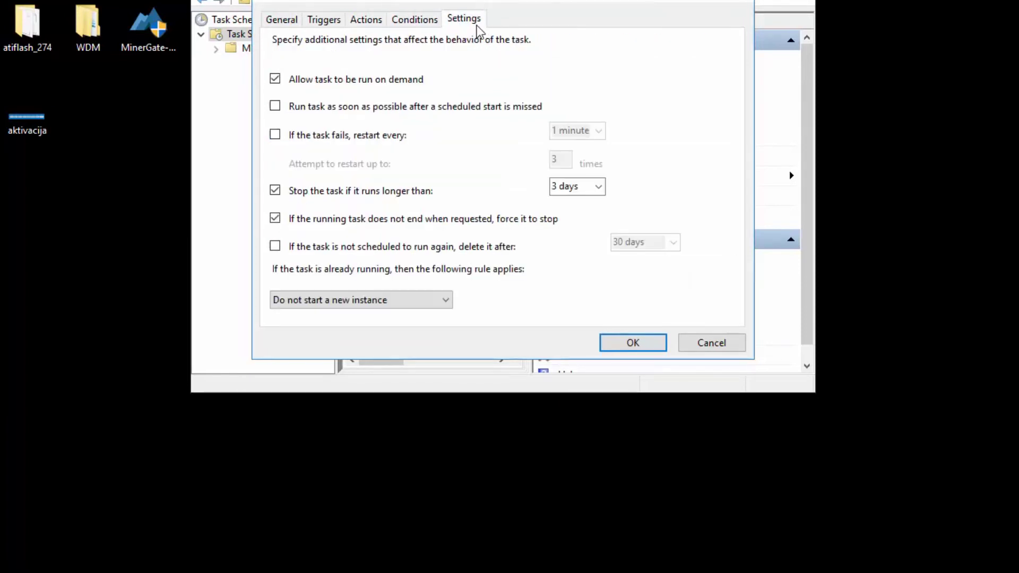
pyautogui.click(276, 192)
pyautogui.click(274, 220)
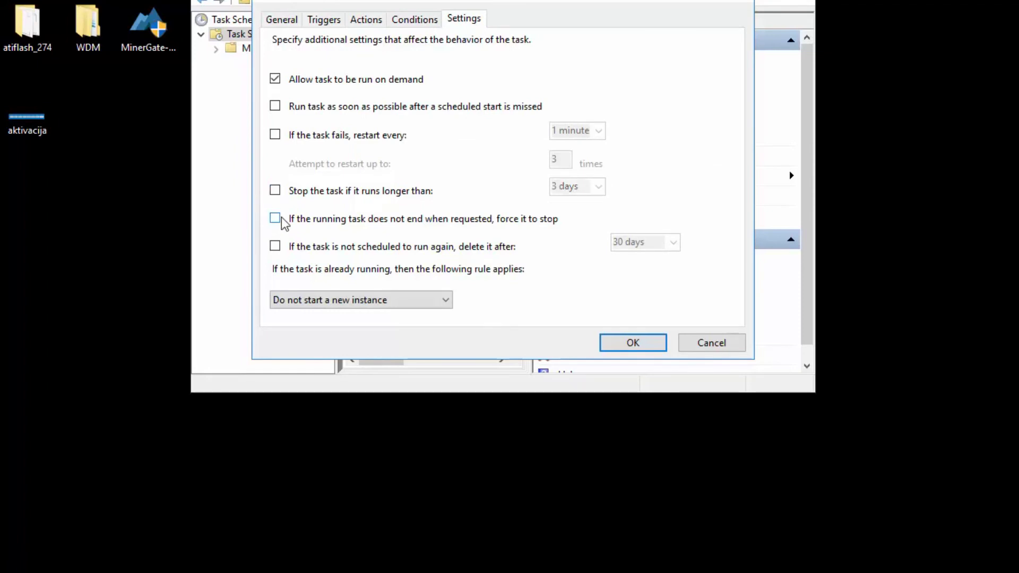
pyautogui.click(633, 343)
# - Enter the account password in the credentials prompt to save MinerStart
pyautogui.moveTo(759, 71); pyautogui.dragTo(579, 76)
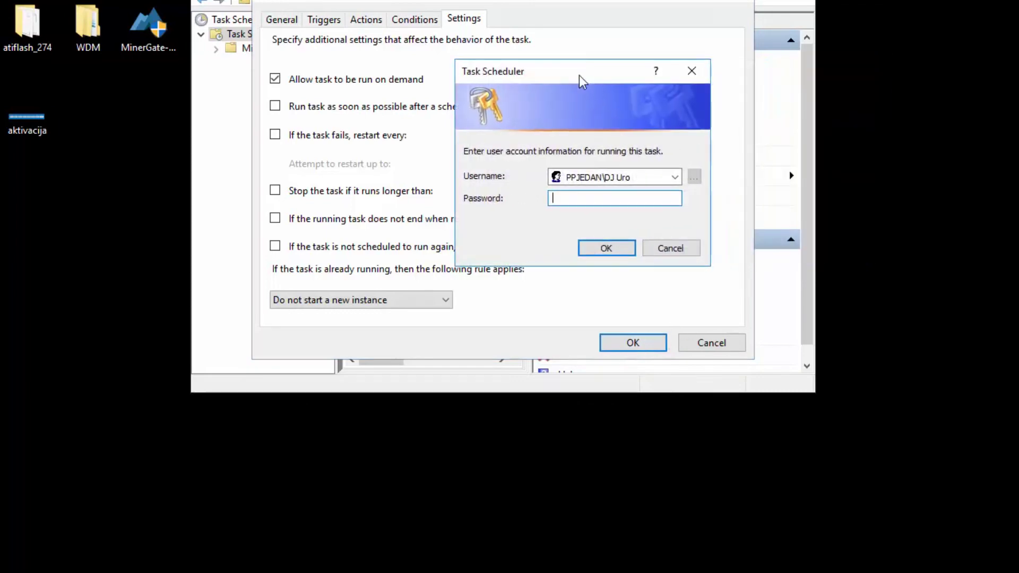
pyautogui.click(587, 203)
pyautogui.write('••••••••')
pyautogui.press('Return')
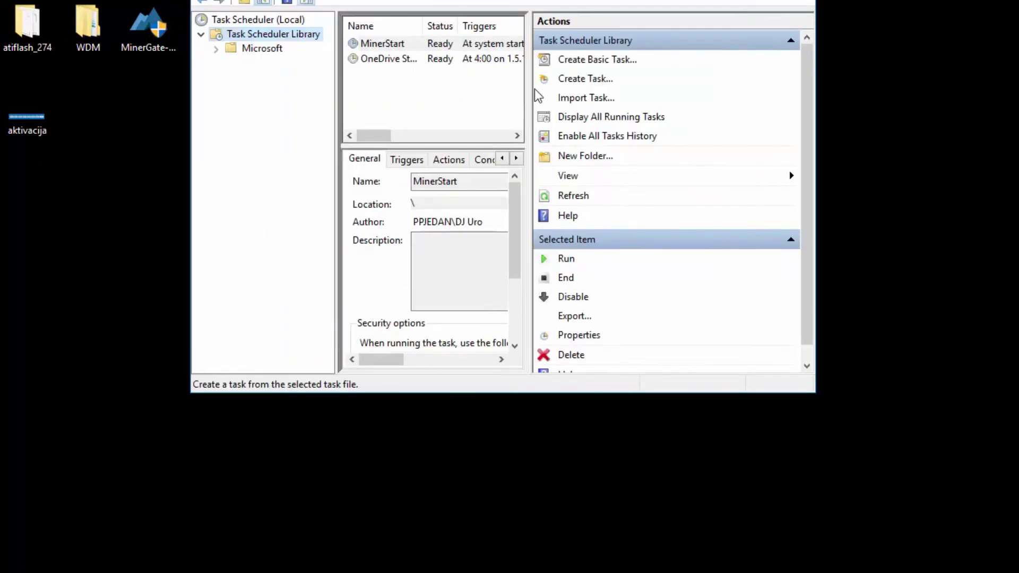
# - Open MinerStart's properties and edit its At startup trigger
pyautogui.moveTo(532, 97); pyautogui.dragTo(708, 99)
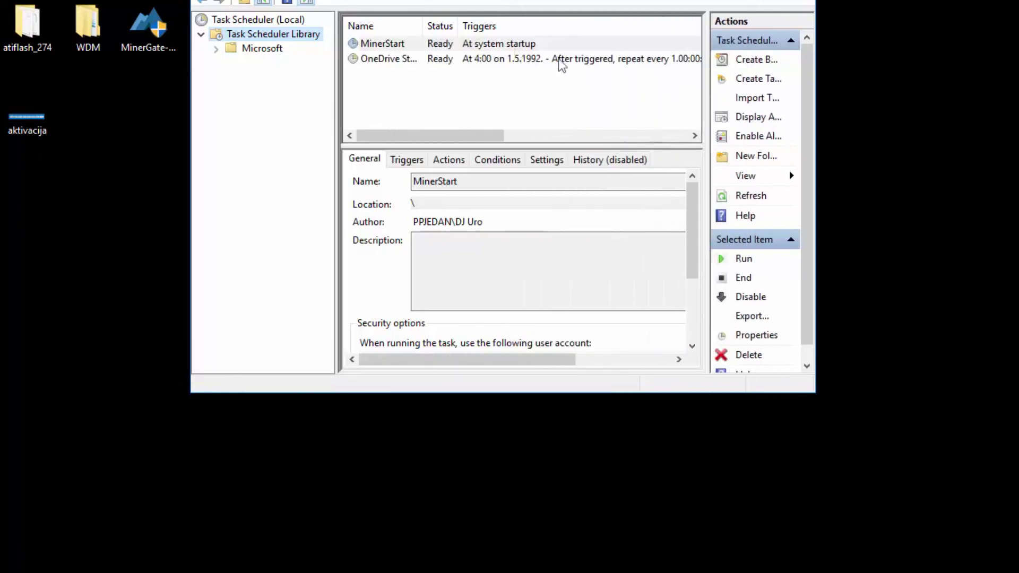
pyautogui.doubleClick(484, 46)
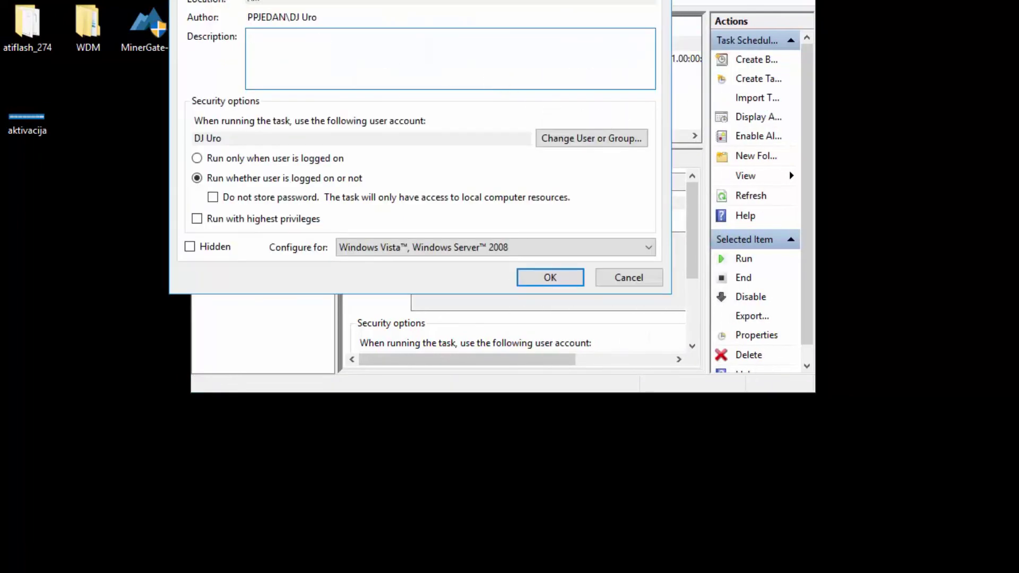
pyautogui.click(379, 38)
pyautogui.doubleClick(421, 112)
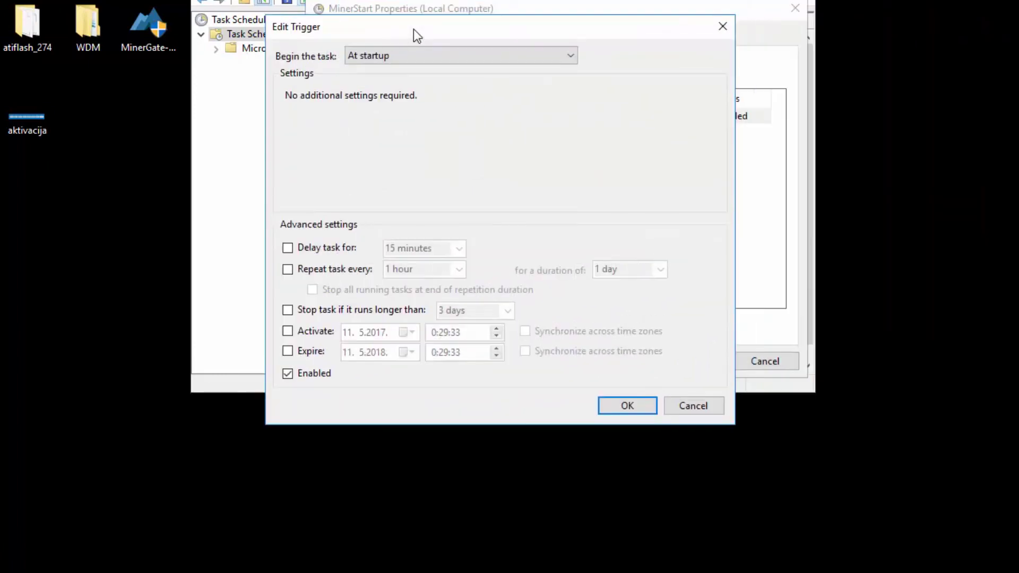
# - Try At log on, revert the trigger to At startup, and re-save with the account password
pyautogui.click(421, 66)
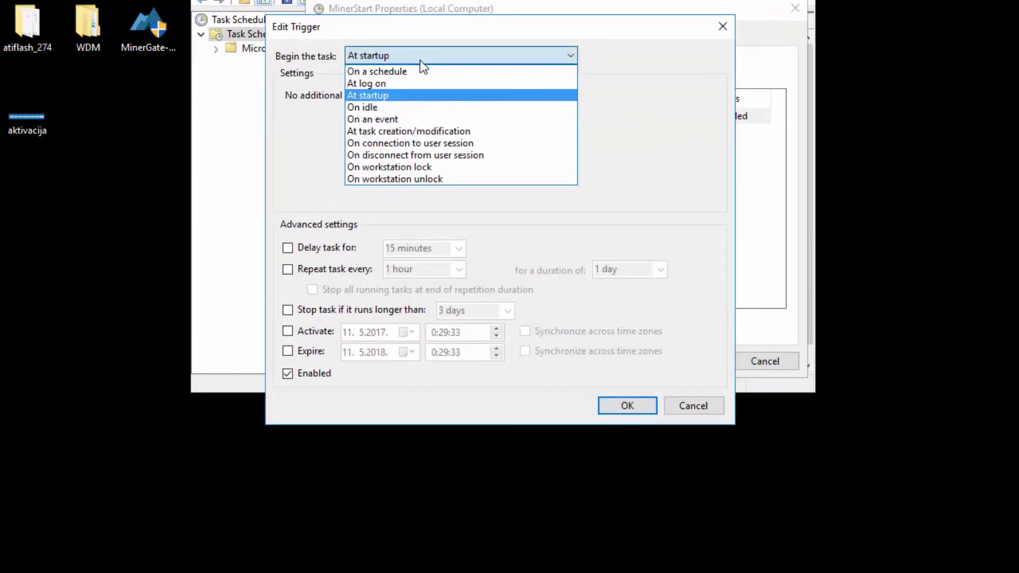
pyautogui.click(393, 82)
pyautogui.click(311, 118)
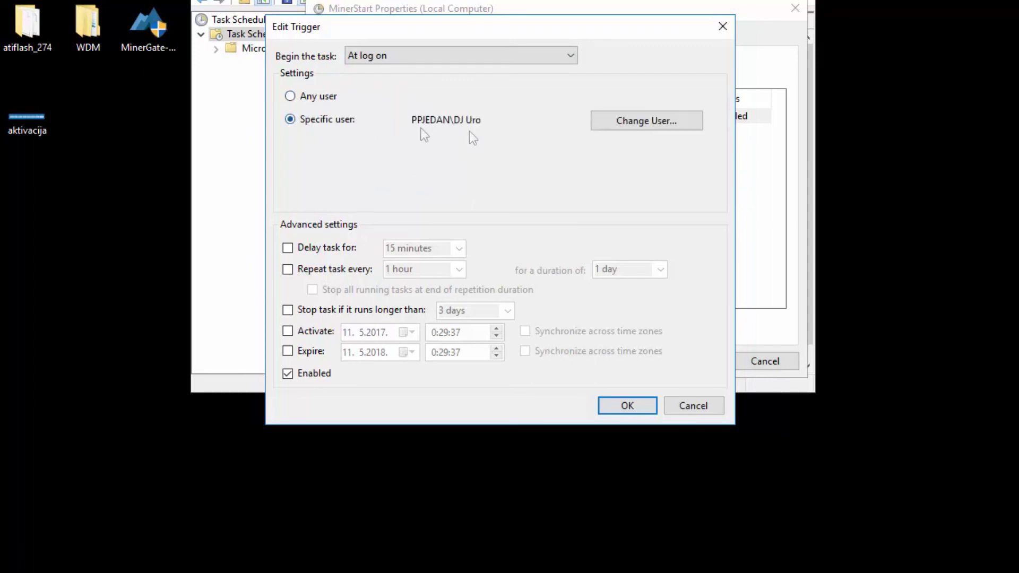
pyautogui.click(387, 54)
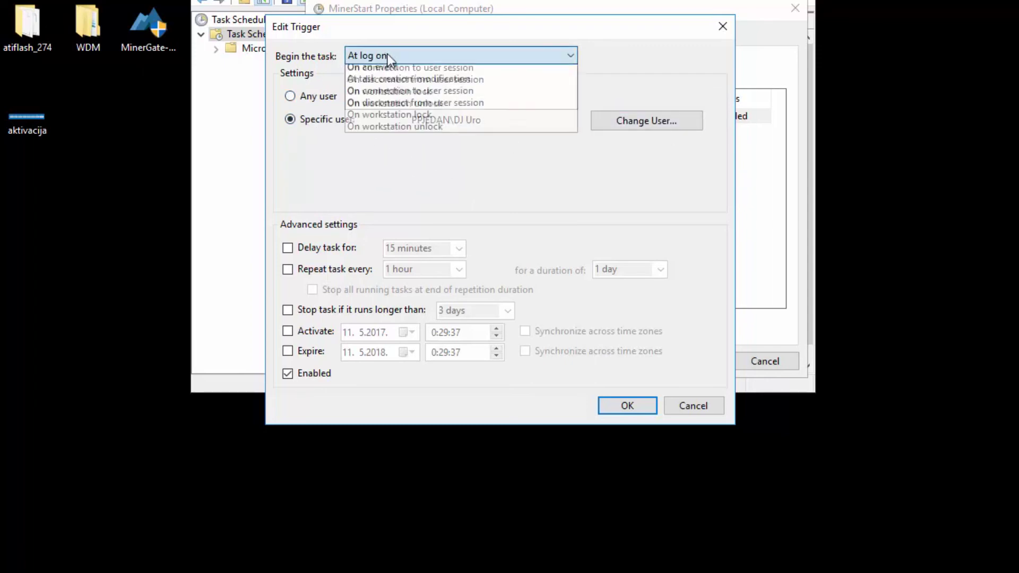
pyautogui.click(400, 95)
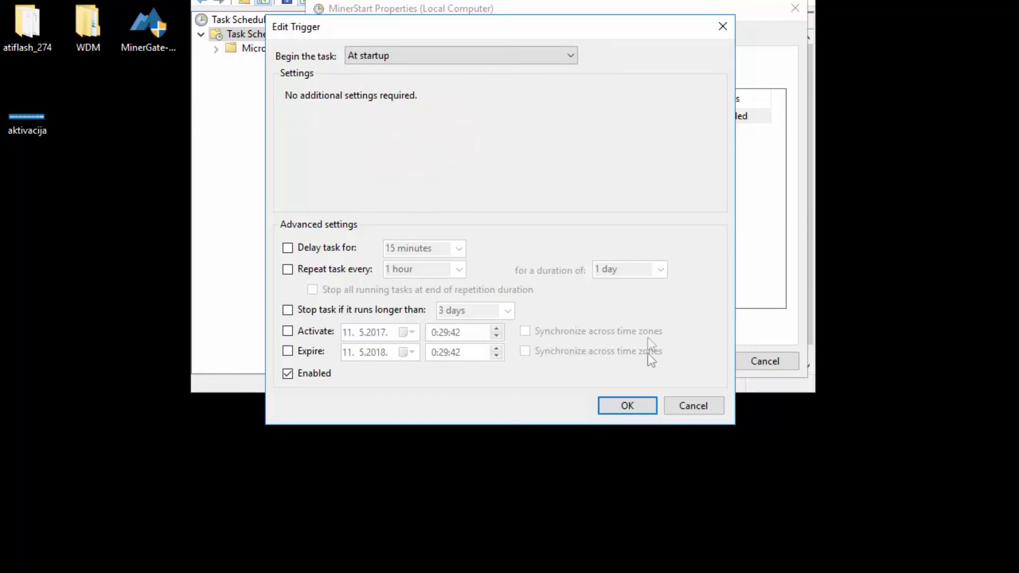
pyautogui.click(628, 406)
pyautogui.click(692, 370)
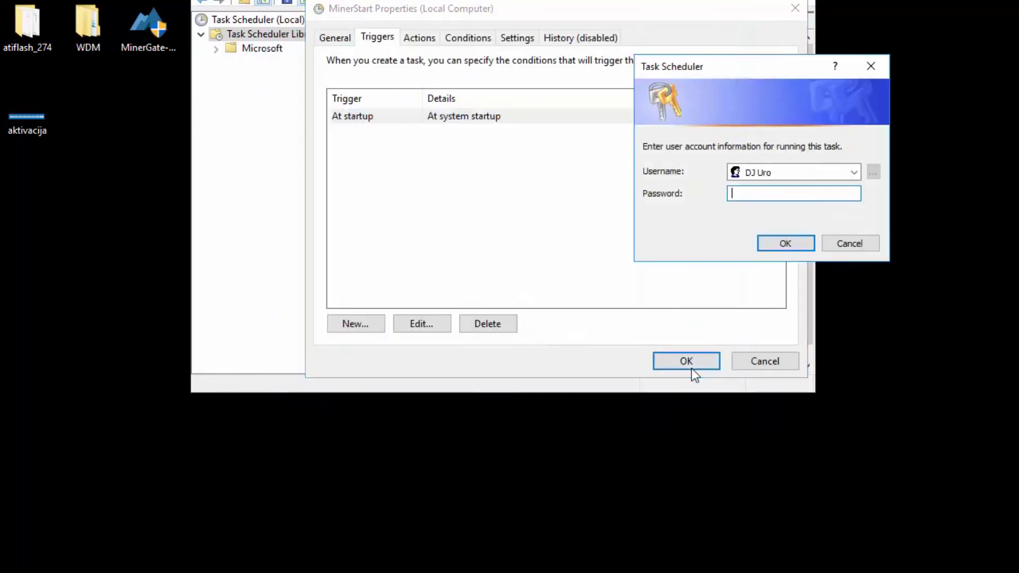
pyautogui.write('********')
pyautogui.press('Return')
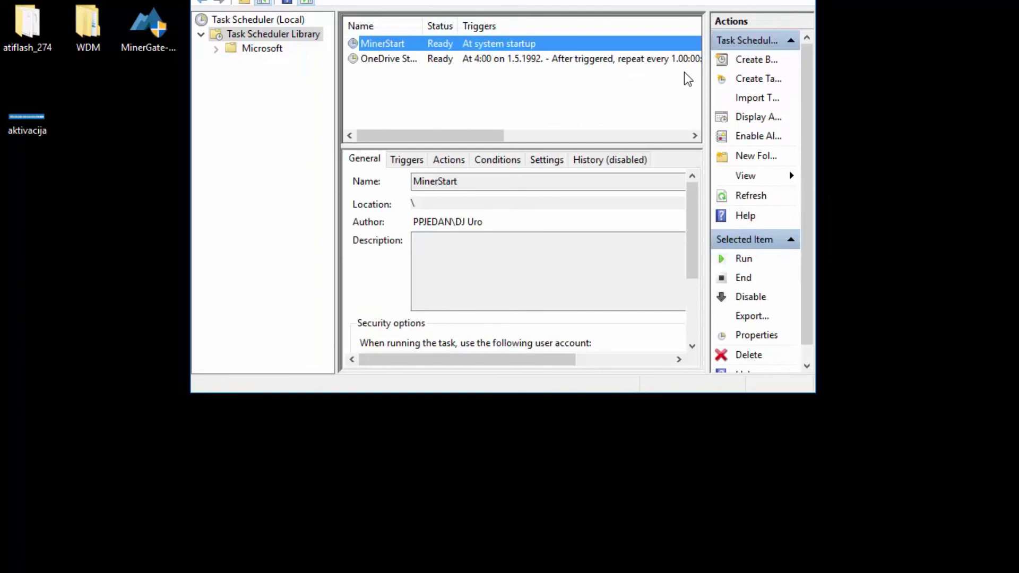
# - Bring the whole Task Scheduler window on screen to check MinerStart is Ready
pyautogui.moveTo(584, 1); pyautogui.dragTo(627, 23)
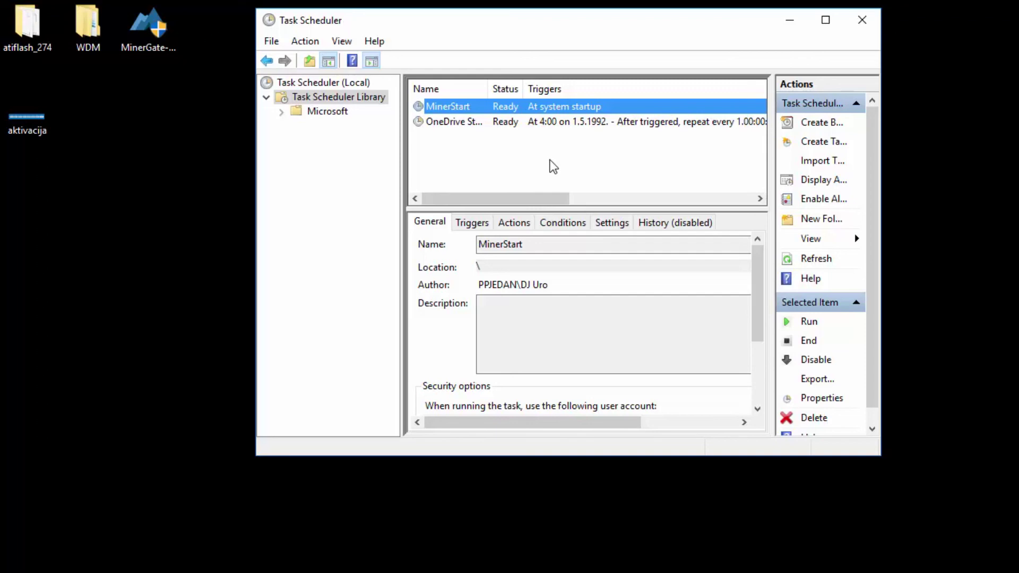
pyautogui.click(864, 21)
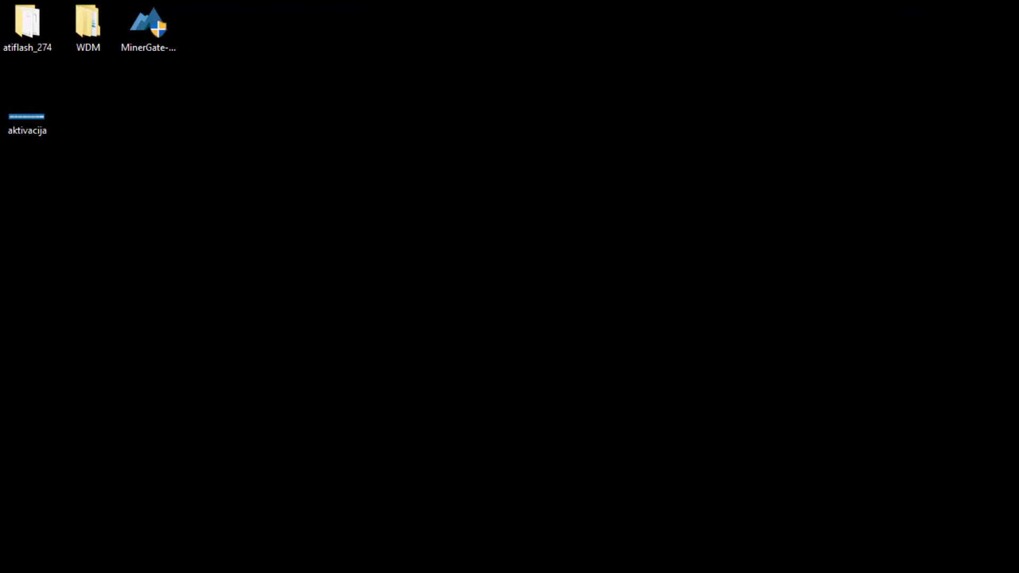
pyautogui.press('super')
pyautogui.click(486, 458)
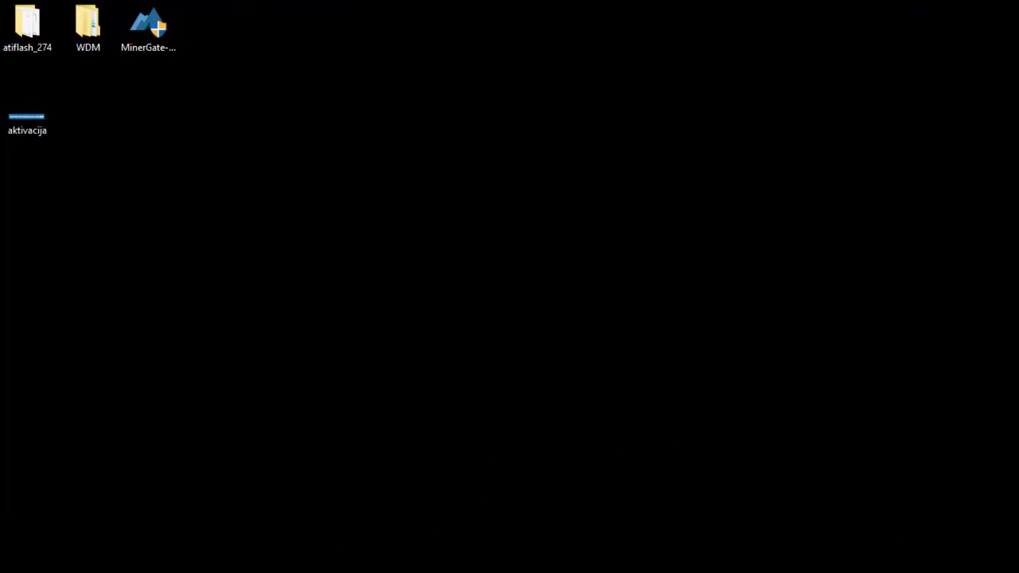